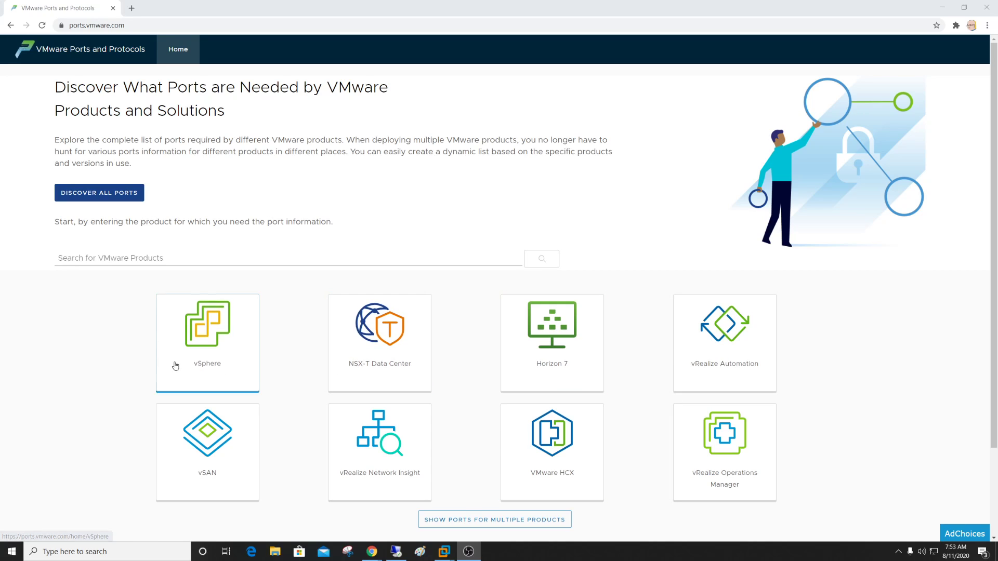
Open the vSphere port listing, showing the first ten of 107 entries
left_click(231, 358)
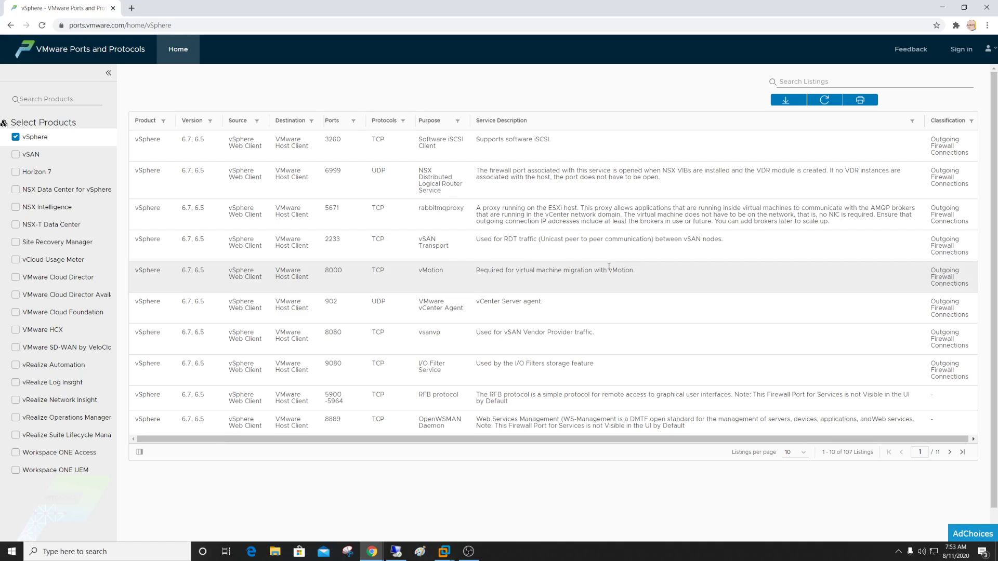
Set listings per page to 1000 for the vSphere table
left_click(804, 458)
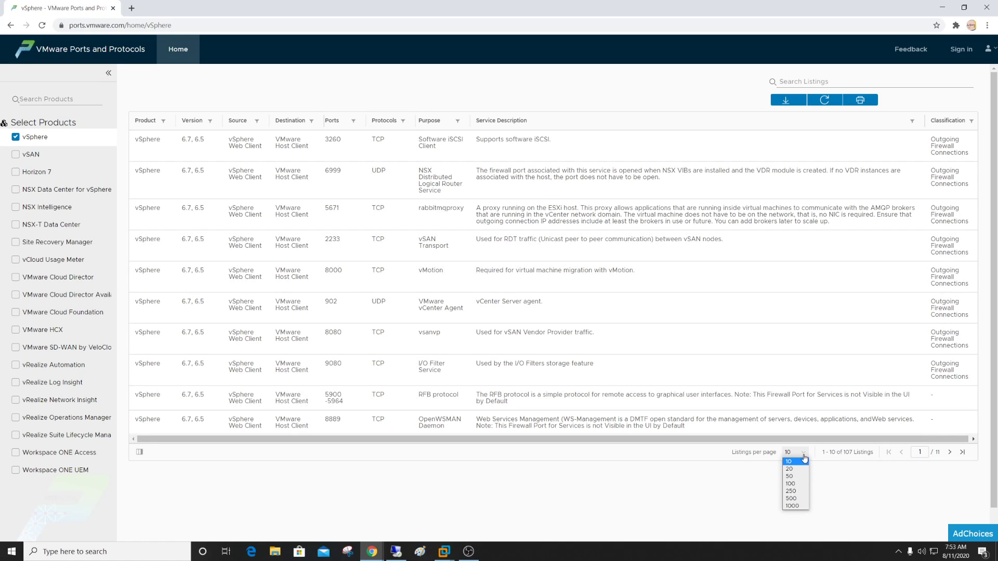
left_click(795, 507)
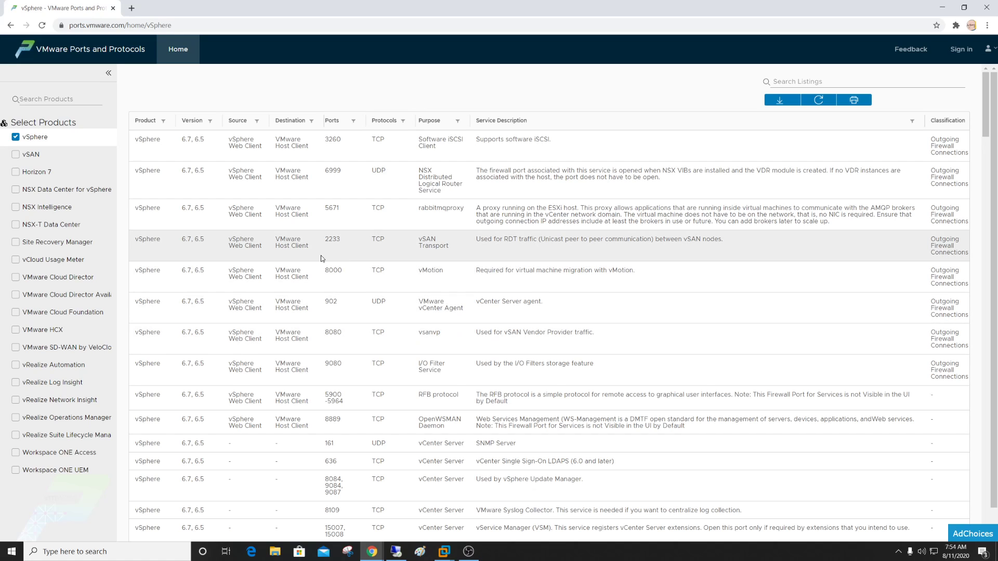
Tick vSAN, NSX-T Data Center and VMware Cloud Director in Select Products
left_click(16, 155)
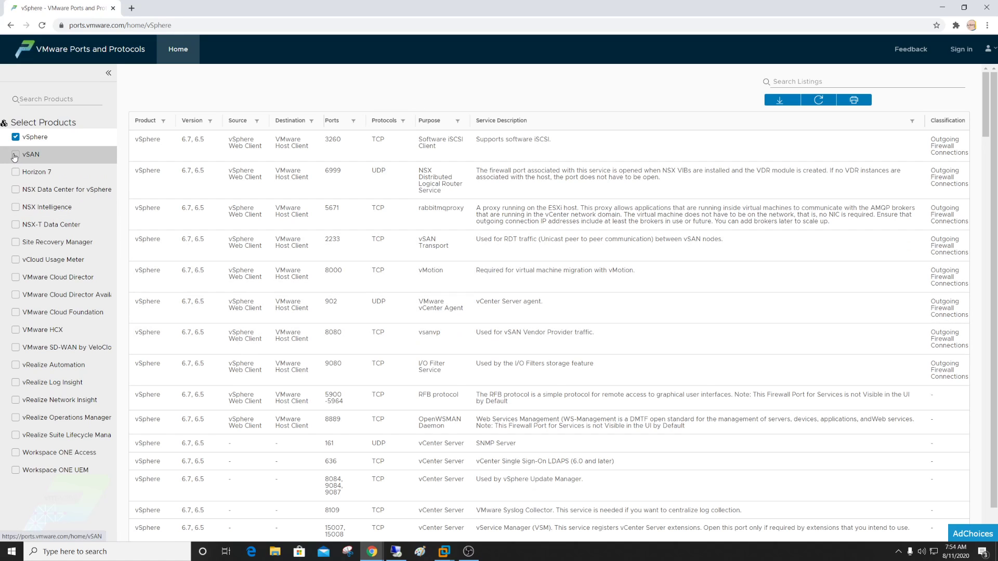
left_click(16, 225)
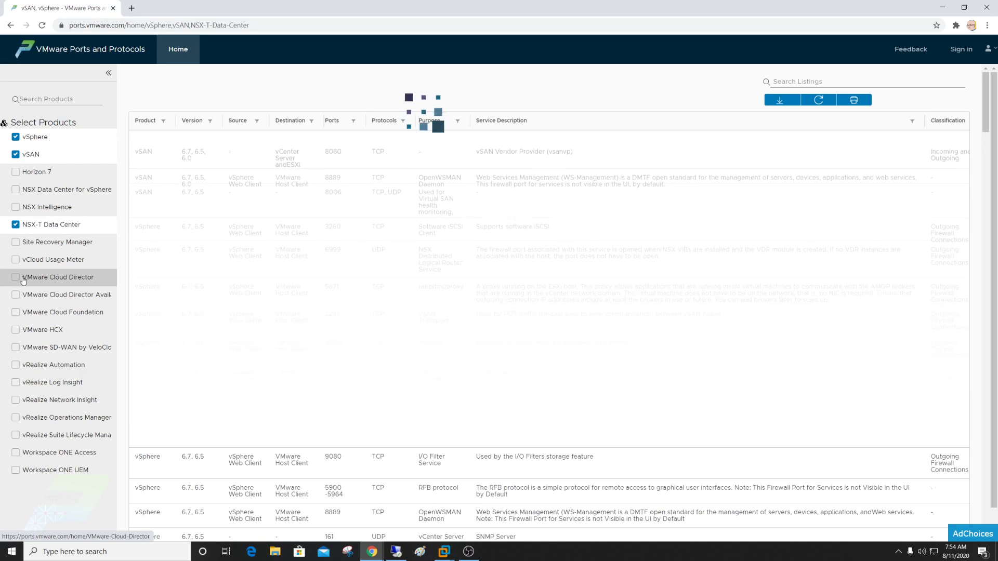
left_click(18, 280)
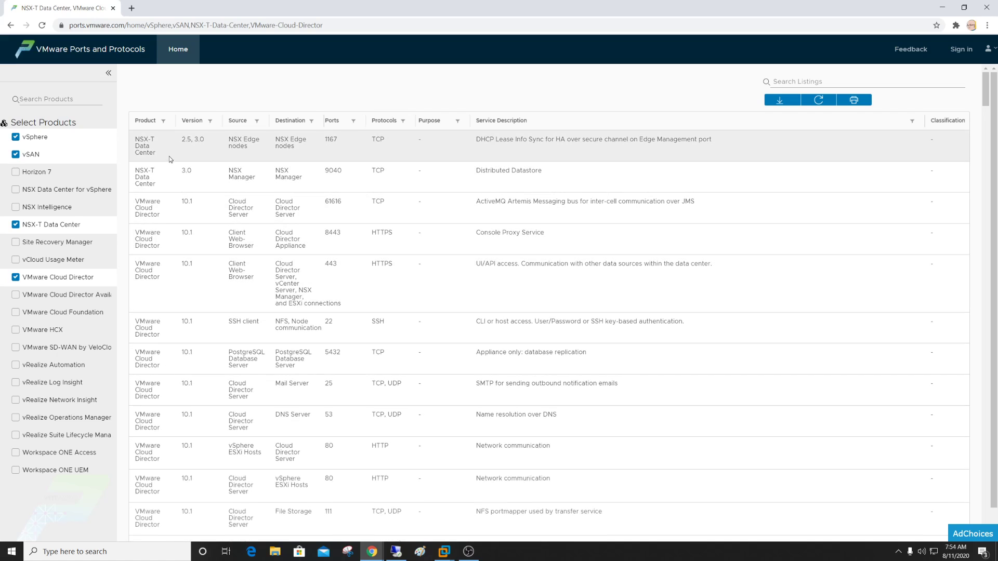
Sort the combined listing by Product ascending, then bring up the Version column filter
left_click(144, 122)
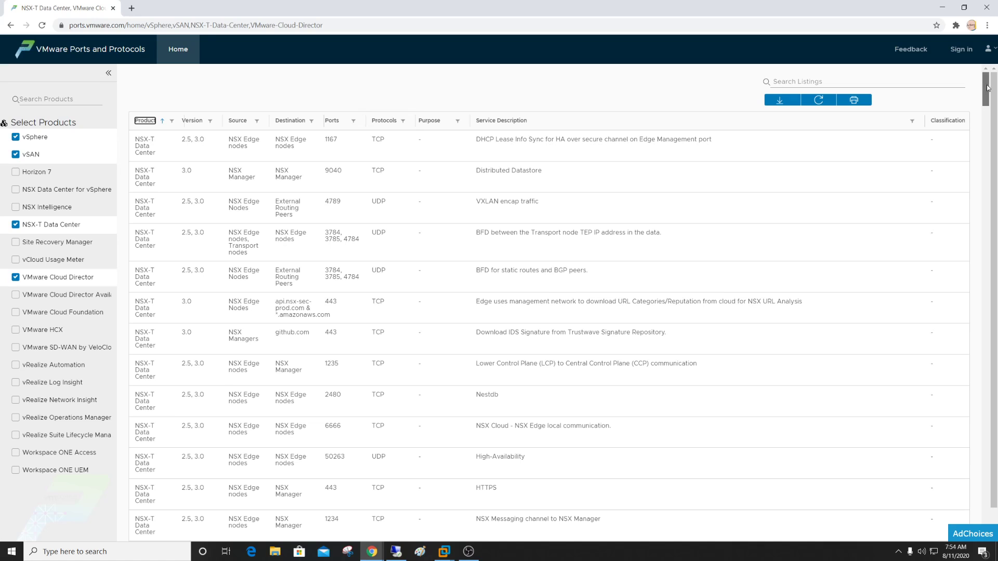
mouse_move(985, 89)
left_mouse_down()
mouse_move(987, 99)
mouse_move(984, 66)
left_mouse_up()
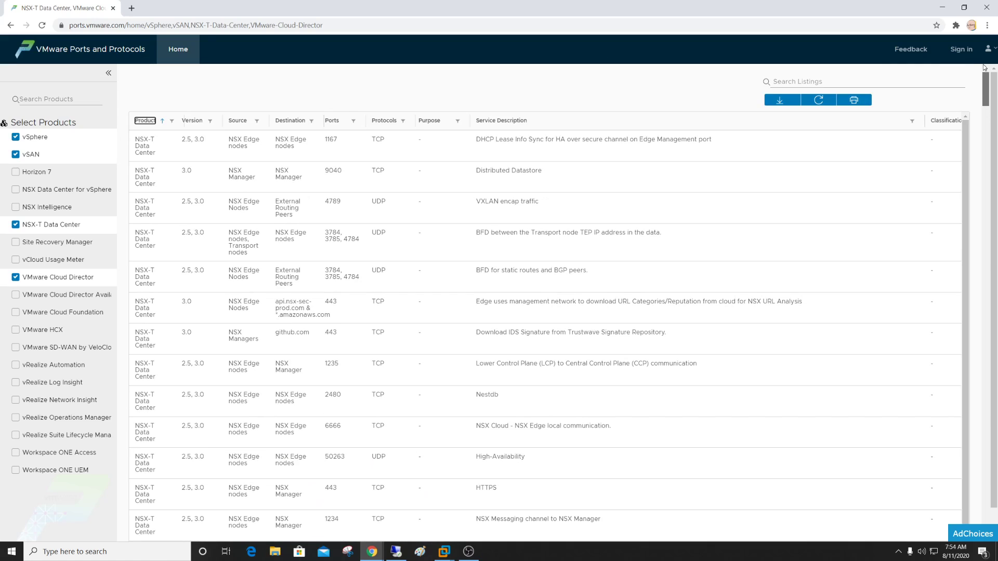
left_click(210, 120)
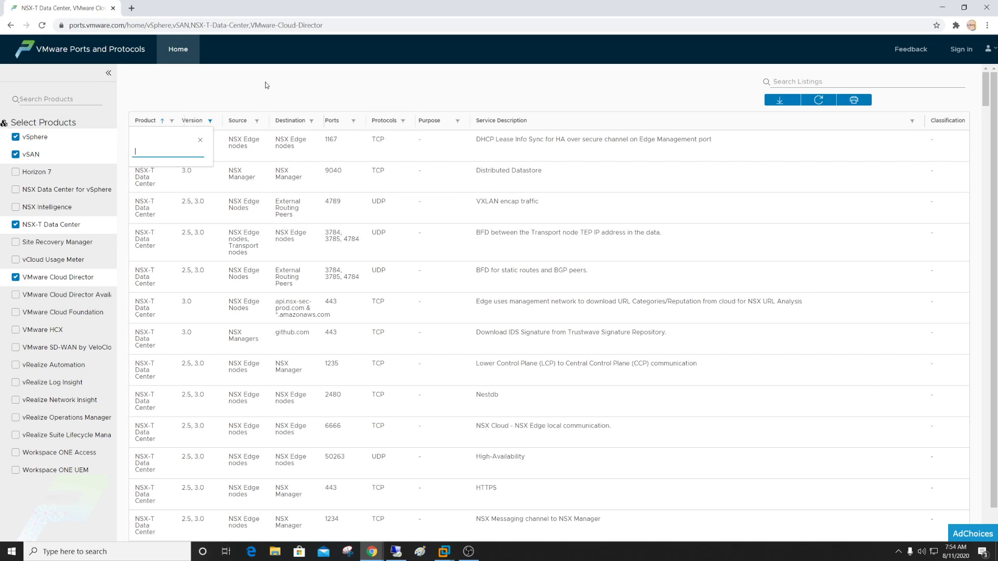
Dismiss the Version filter without filtering and show the listing's download format options
left_click(266, 86)
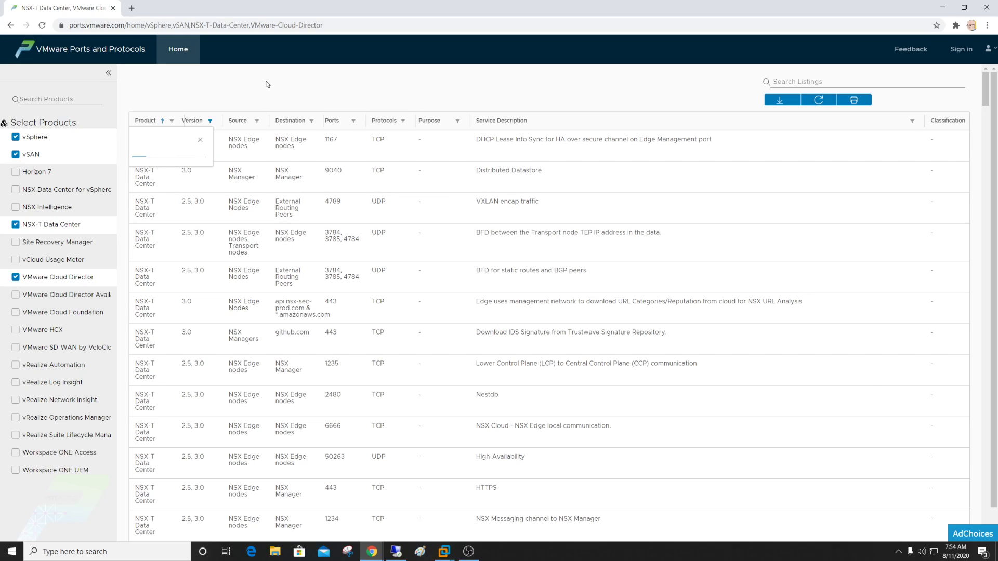
left_click(201, 140)
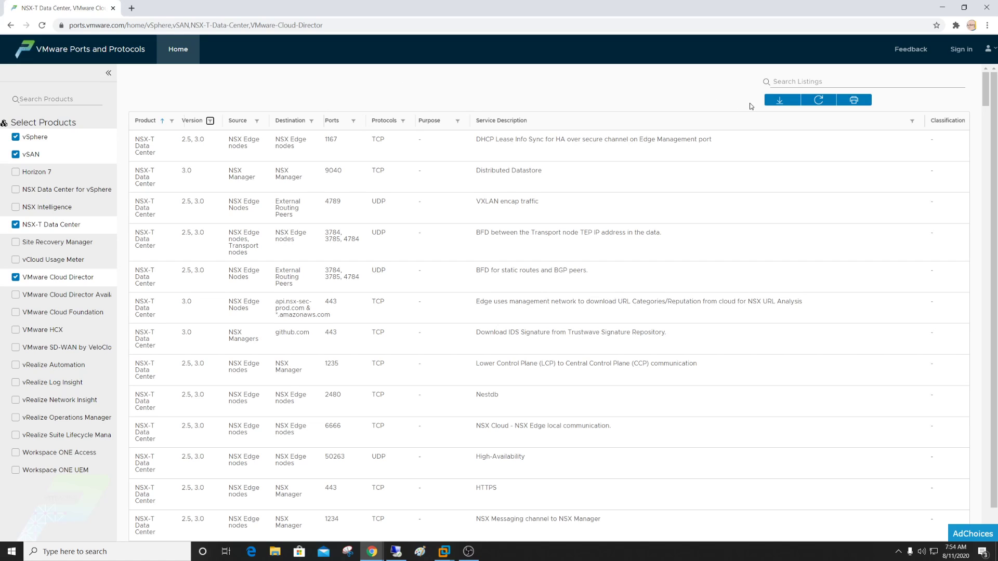
left_click(780, 103)
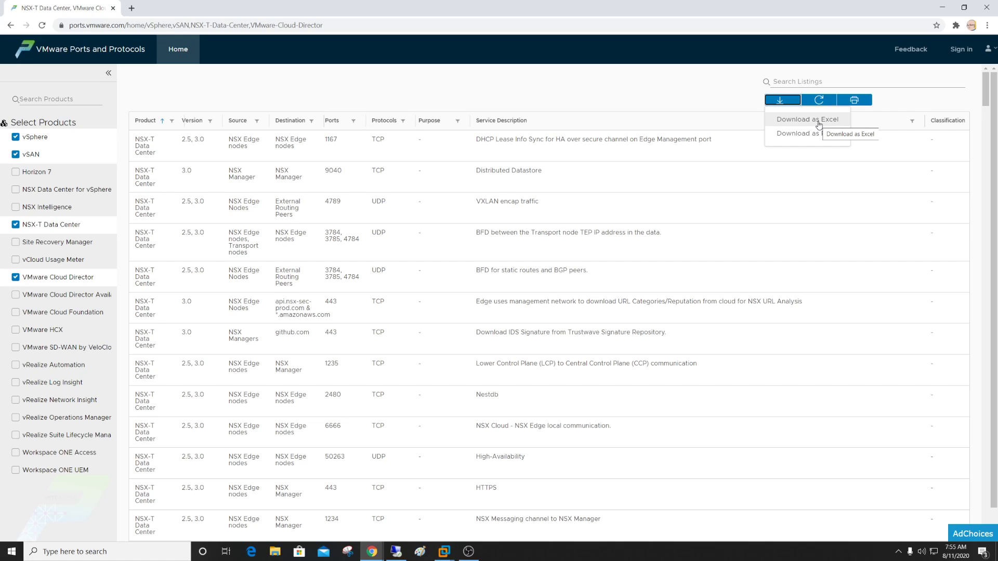
left_click(819, 125)
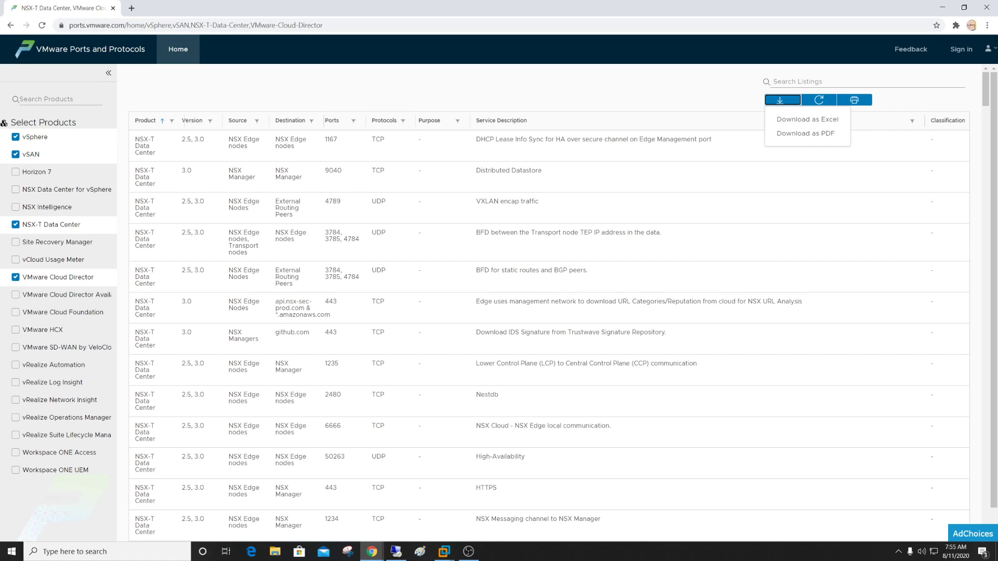
key("alt+Tab")
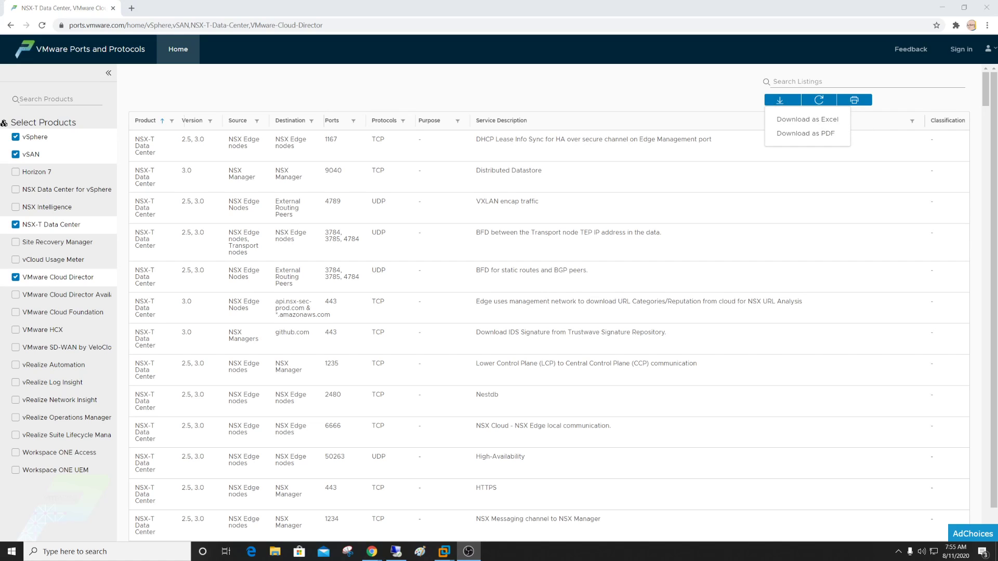